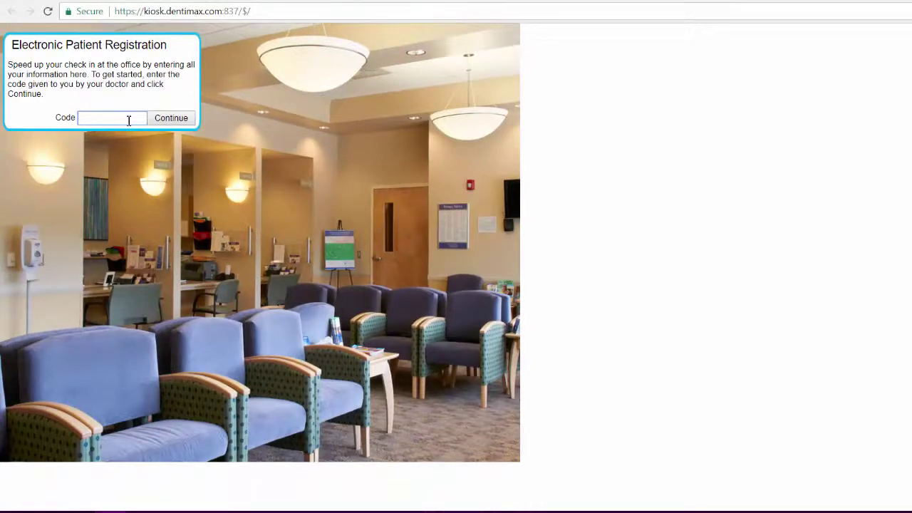
- Enter the practice code to open the Sample Practice 2 Patient Registration form
{"action": "type", "text": "Demo2"}
{"action": "left_click", "coordinate": [160, 121]}
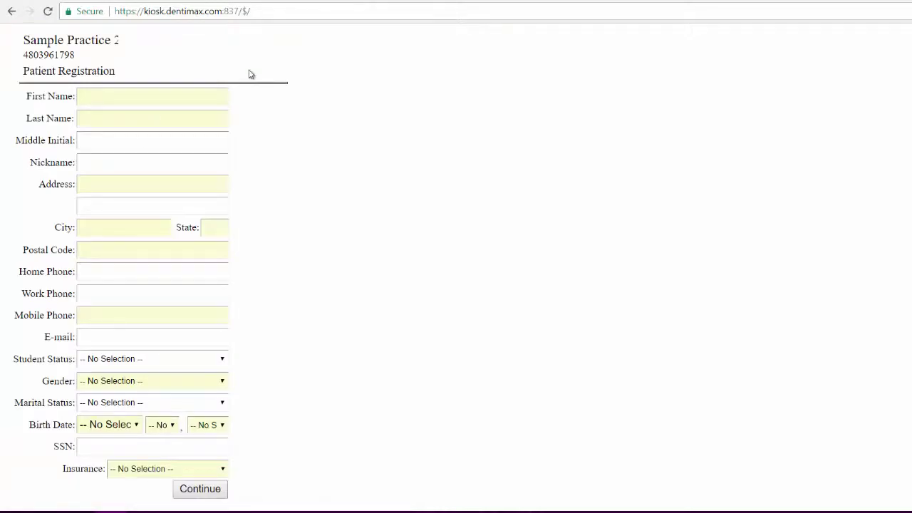
- Enter the patient's first name, last name and nickname
{"action": "left_click", "coordinate": [206, 97]}
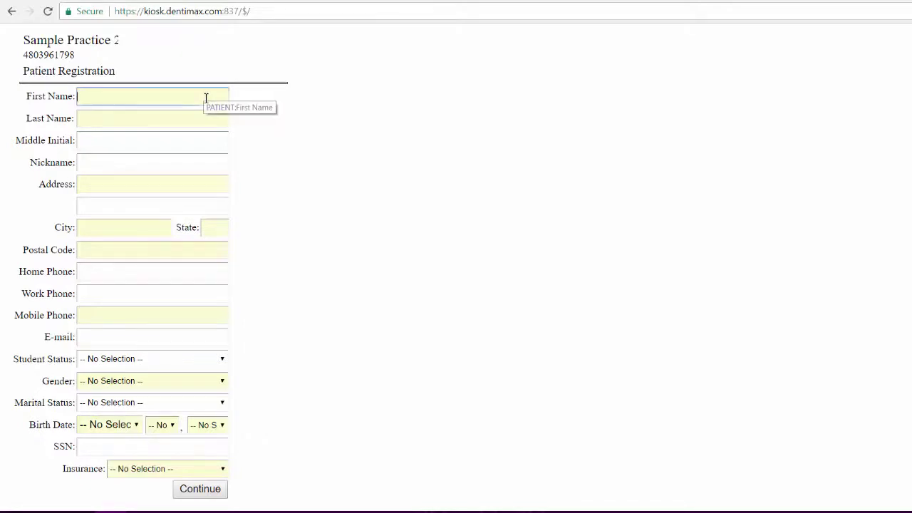
{"action": "key", "text": "Tab"}
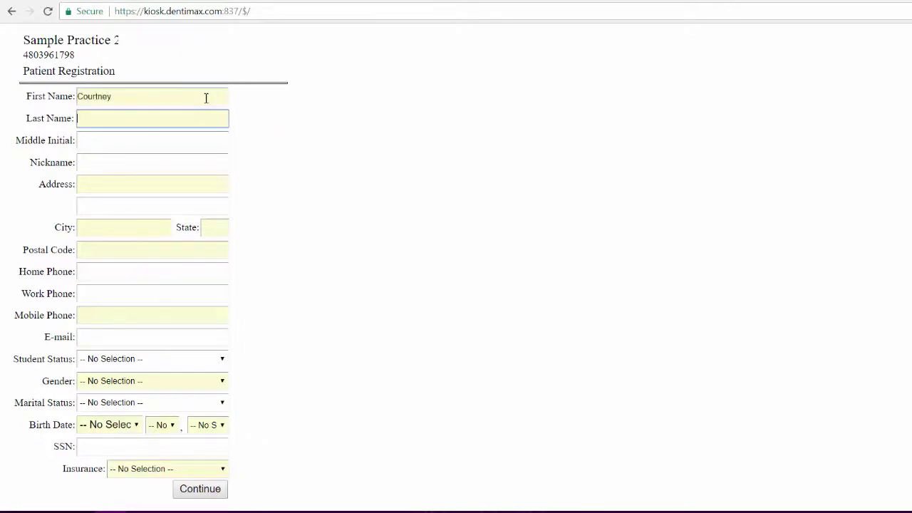
{"action": "key", "text": "Tab"}
{"action": "key", "text": "Tab"}
{"action": "type", "text": "Court"}
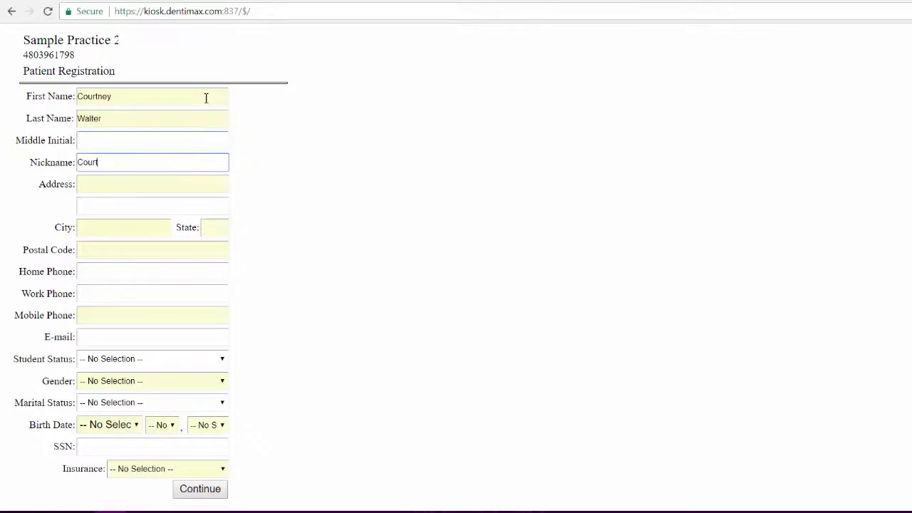
- Fill in the patient's street address, city, state AZ and postal code
{"action": "key", "text": "Tab"}
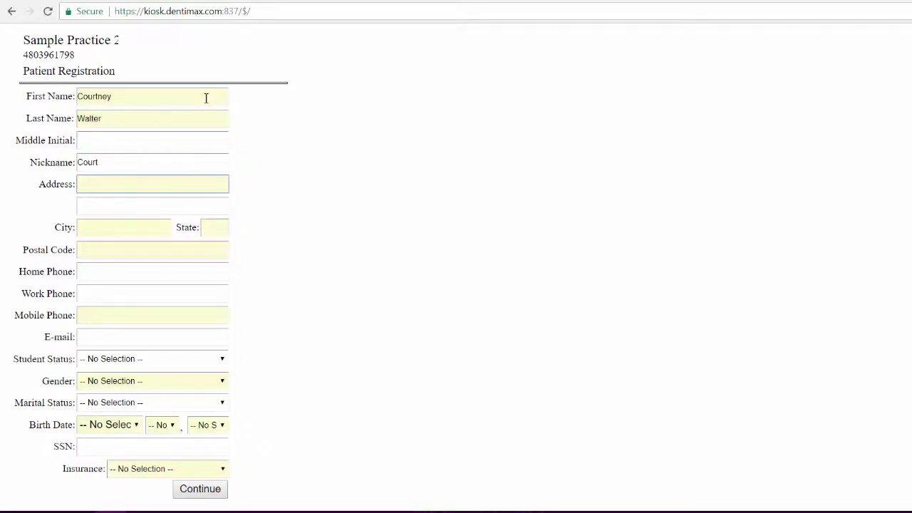
{"action": "key", "text": "Tab"}
{"action": "key", "text": "Tab"}
{"action": "type", "text": "Me"}
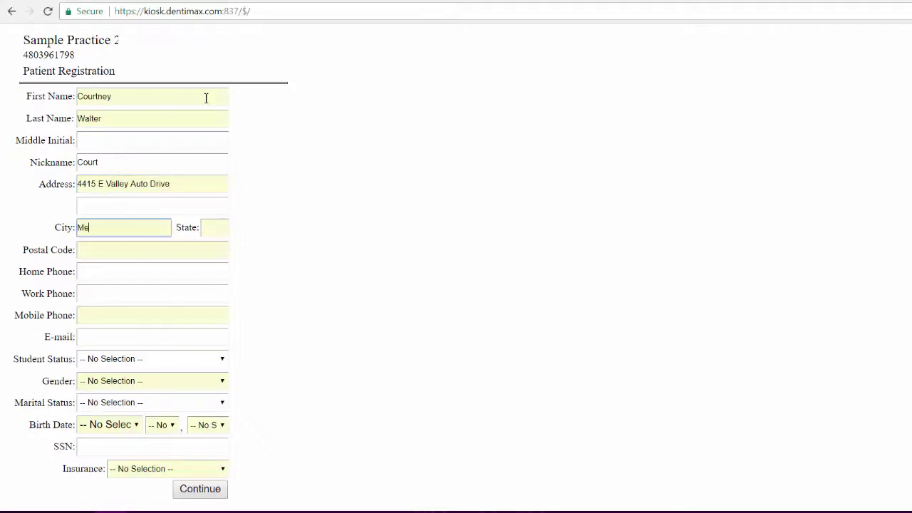
{"action": "key", "text": "Tab"}
{"action": "type", "text": "Az"}
{"action": "key", "text": "Tab"}
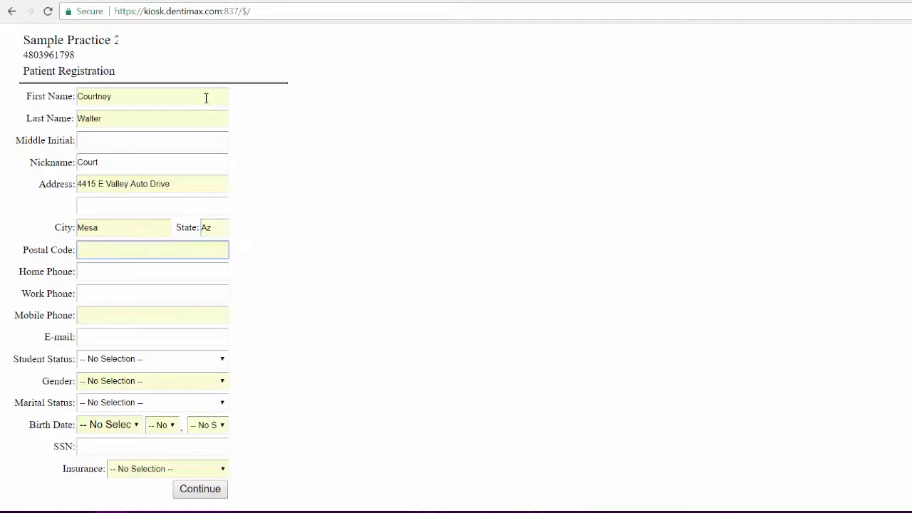
{"action": "type", "text": "85206"}
- Enter the patient's phone number and e-mail address, correcting the e-mail ending to .com
{"action": "key", "text": "Tab"}
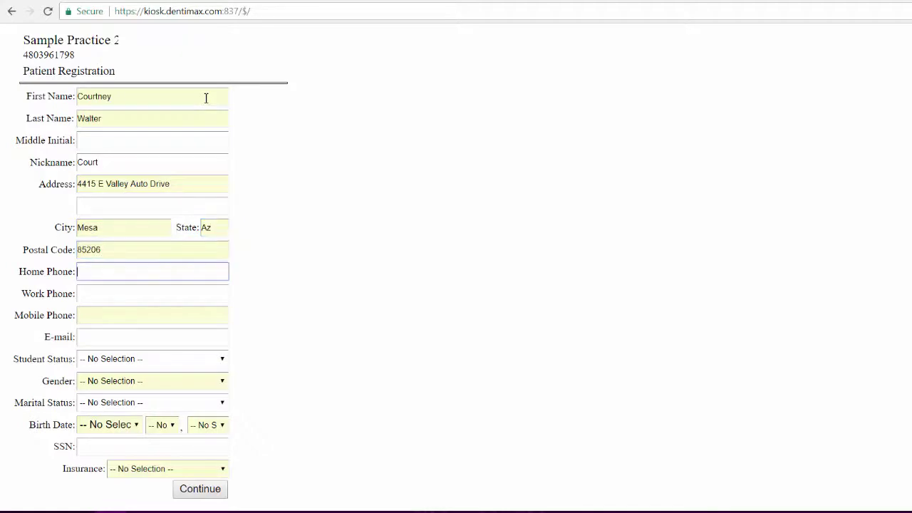
{"action": "key", "text": "Tab"}
{"action": "key", "text": "Tab"}
{"action": "key", "text": "Tab"}
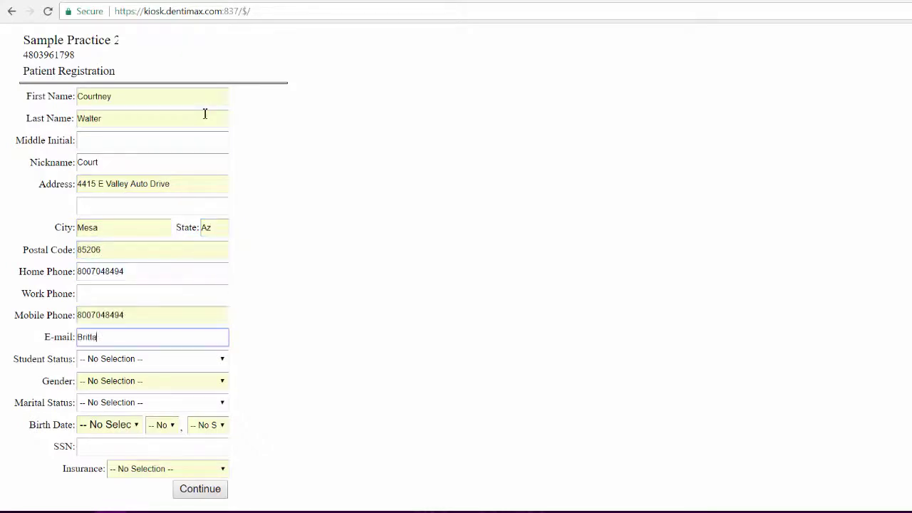
{"action": "type", "text": "com"}
- Set gender to Female, marital status to Married and birth month to May
{"action": "key", "text": "Tab"}
{"action": "key", "text": "Tab"}
{"action": "key", "text": "f"}
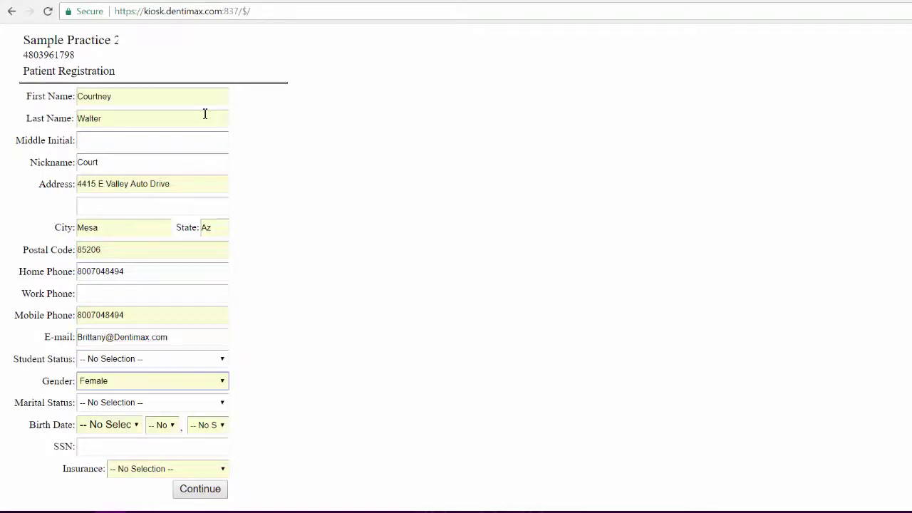
{"action": "key", "text": "Tab"}
{"action": "key", "text": "m"}
{"action": "key", "text": "Tab"}
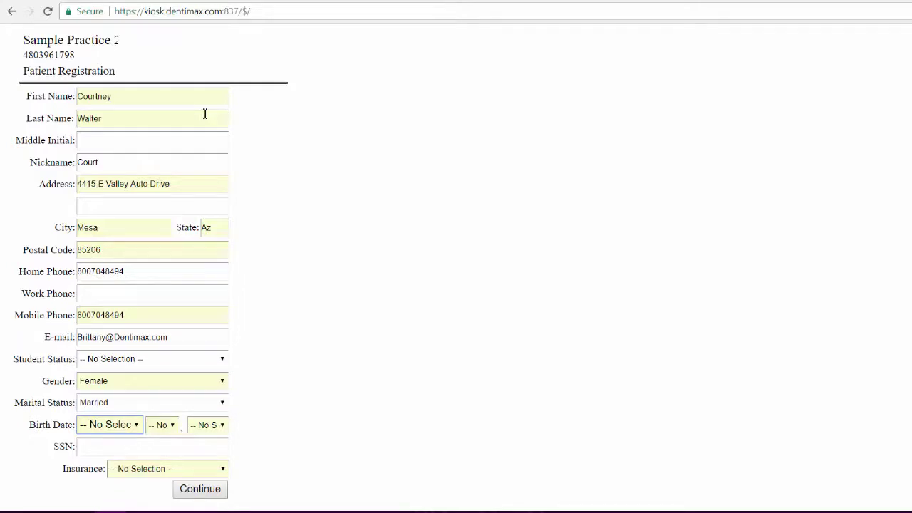
{"action": "key", "text": "m"}
{"action": "key", "text": "m"}
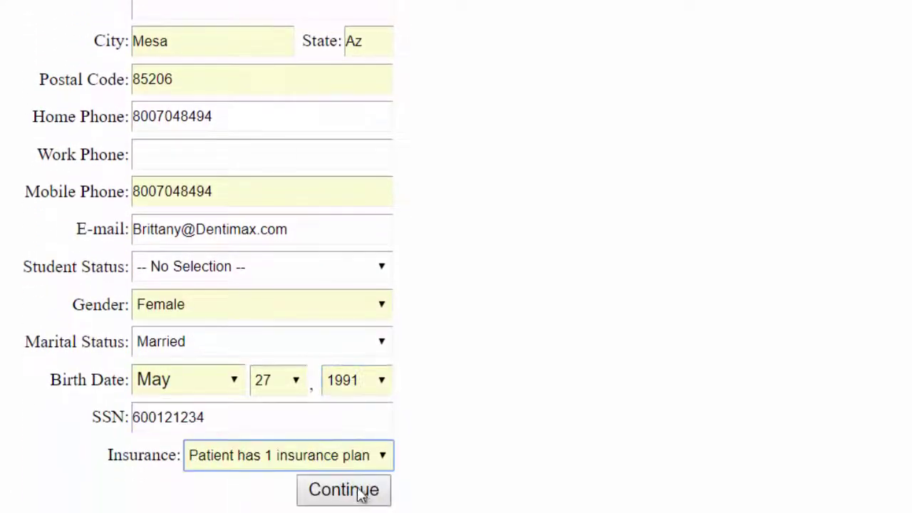
- Submit the patient details and make The Patient the responsible person
{"action": "left_click", "coordinate": [361, 492]}
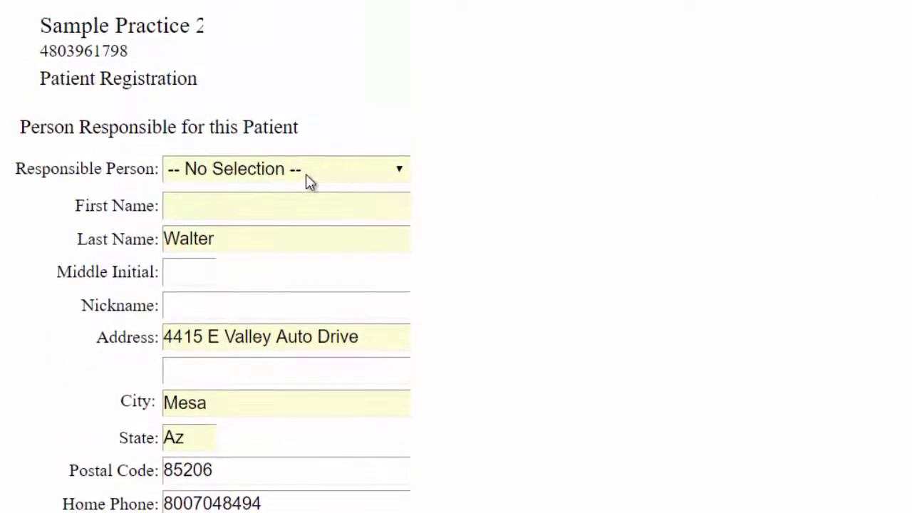
{"action": "left_click", "coordinate": [309, 181]}
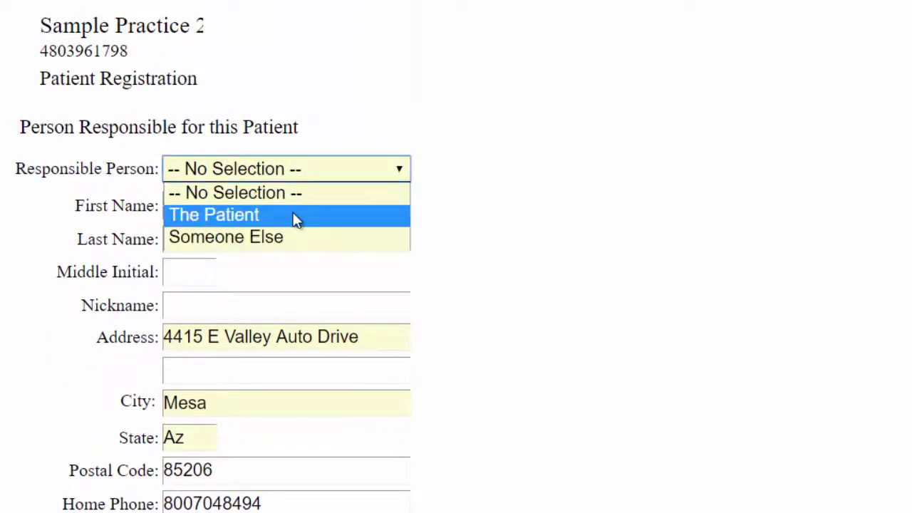
{"action": "left_click", "coordinate": [297, 218]}
{"action": "left_click", "coordinate": [294, 486]}
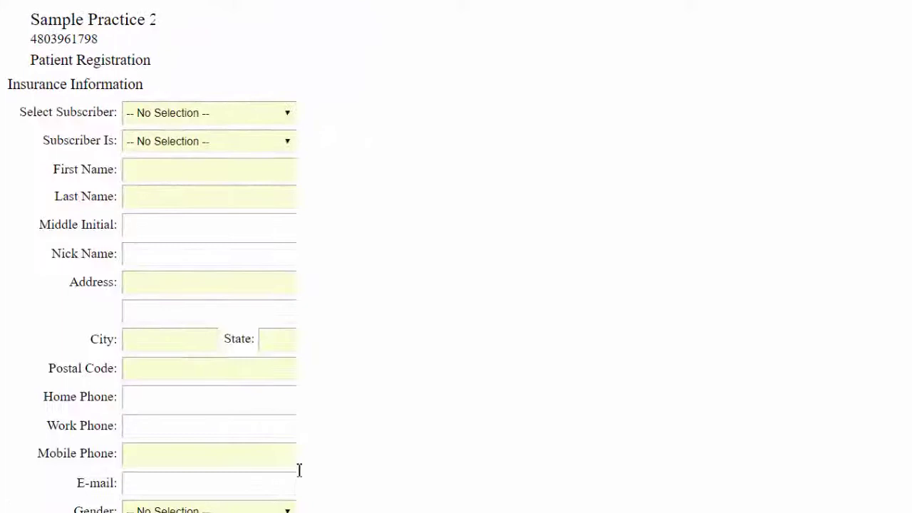
- Enter insurance Metlife with the patient as subscriber, her subscriber ID and plan/group number
{"action": "left_click", "coordinate": [285, 115]}
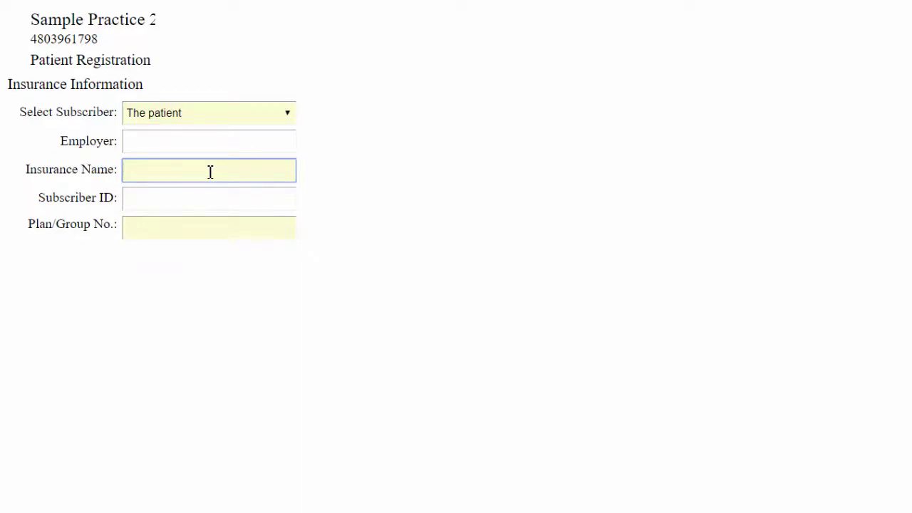
{"action": "type", "text": "Metf"}
{"action": "type", "text": "ife"}
{"action": "key", "text": "Tab"}
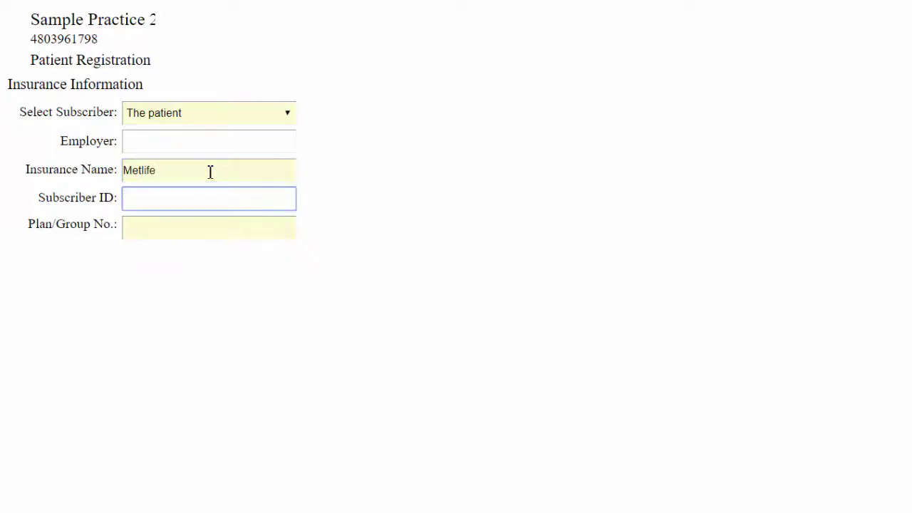
{"action": "key", "text": "Tab"}
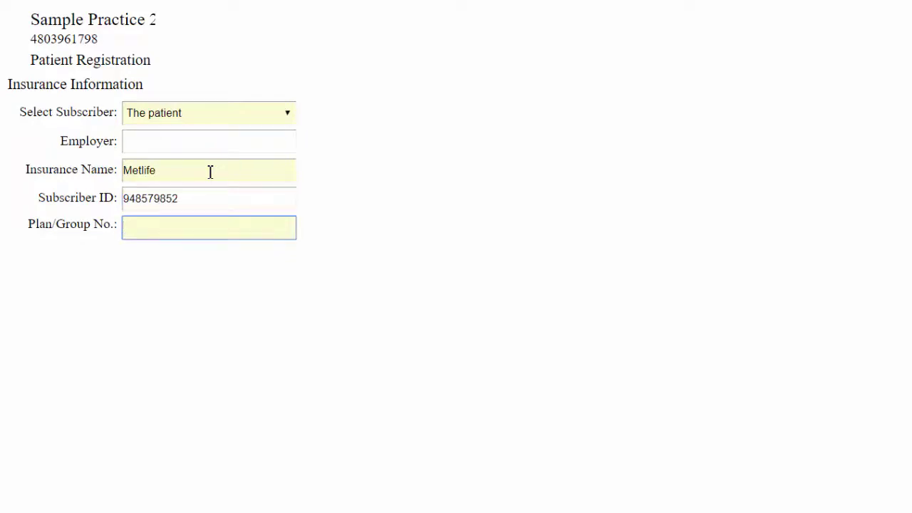
{"action": "key", "text": "Return"}
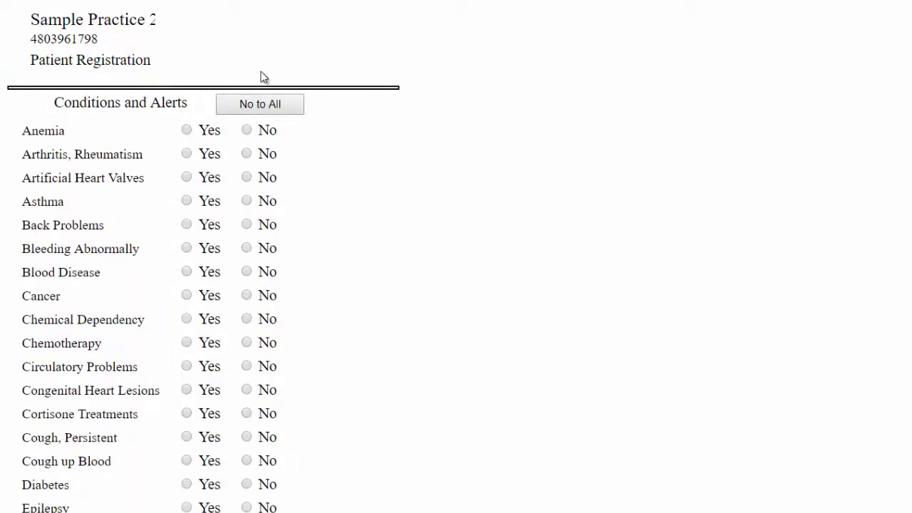
- Mark all conditions No except Heart Murmur and Allergy - Penicillin set to Yes, then continue
{"action": "left_click", "coordinate": [262, 103]}
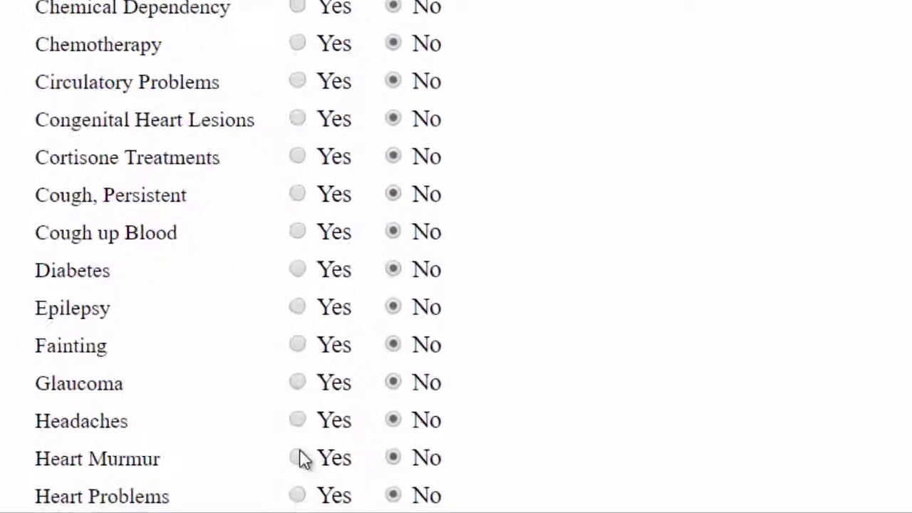
{"action": "left_click", "coordinate": [299, 457]}
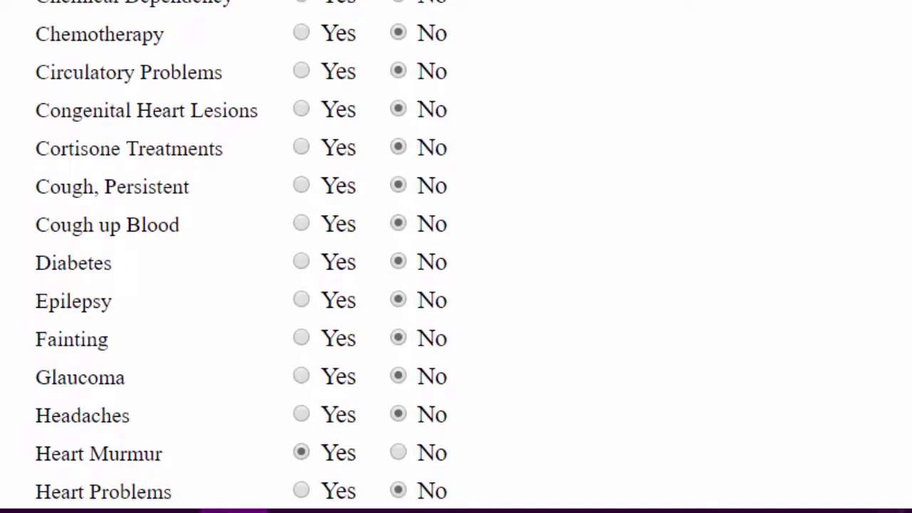
{"action": "scroll", "coordinate": [241, 254], "scroll_direction": "down", "scroll_amount": 15}
{"action": "scroll", "coordinate": [241, 255], "scroll_direction": "down", "scroll_amount": 10}
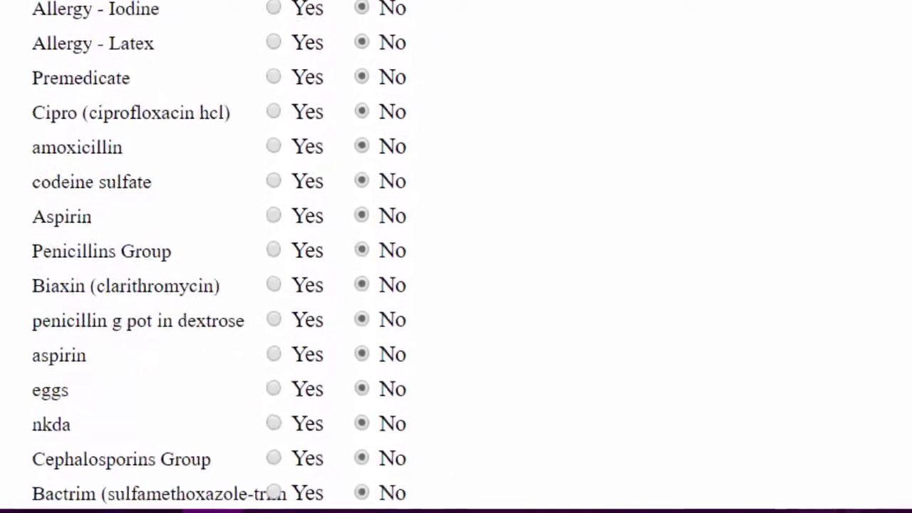
{"action": "left_click", "coordinate": [250, 2]}
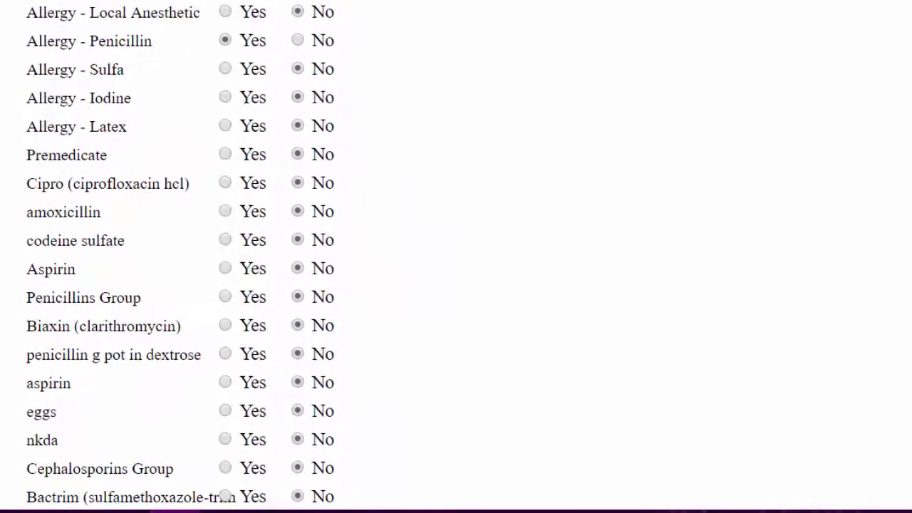
{"action": "scroll", "coordinate": [241, 254], "scroll_direction": "down", "scroll_amount": 3}
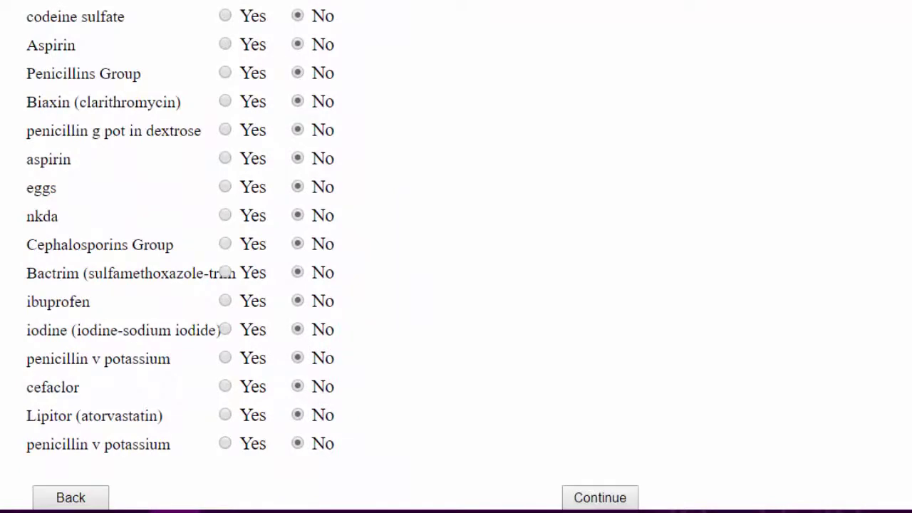
{"action": "left_click", "coordinate": [600, 497]}
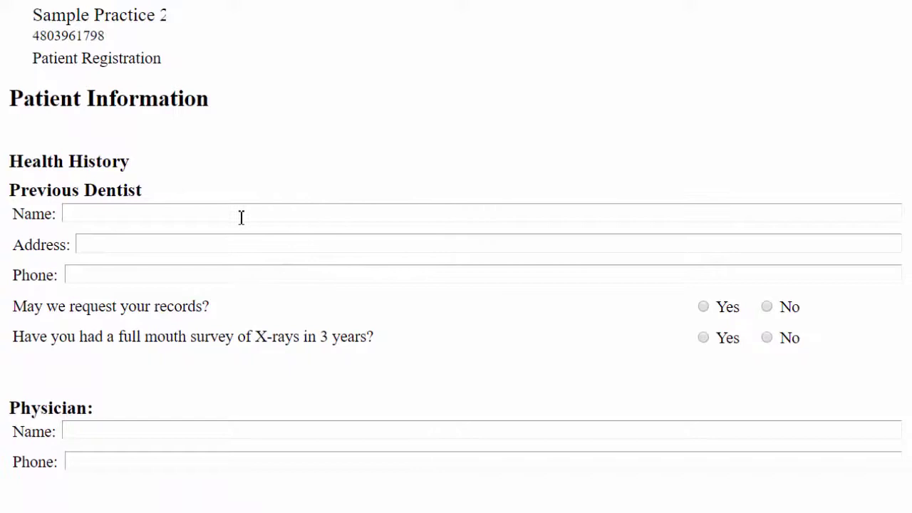
- Enter the previous dentist's name, allow records requests and confirm a full-mouth X-ray within 3 years
{"action": "left_click", "coordinate": [242, 219]}
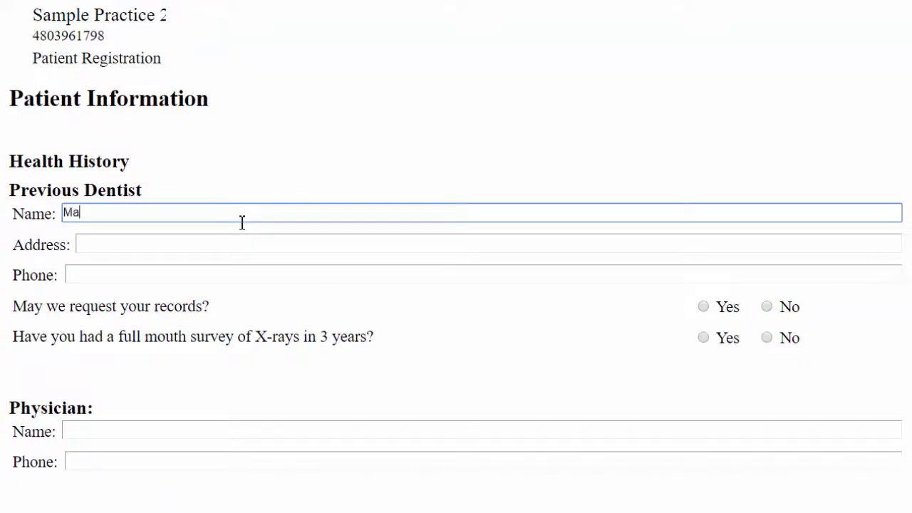
{"action": "key", "text": "Tab"}
{"action": "key", "text": "Tab"}
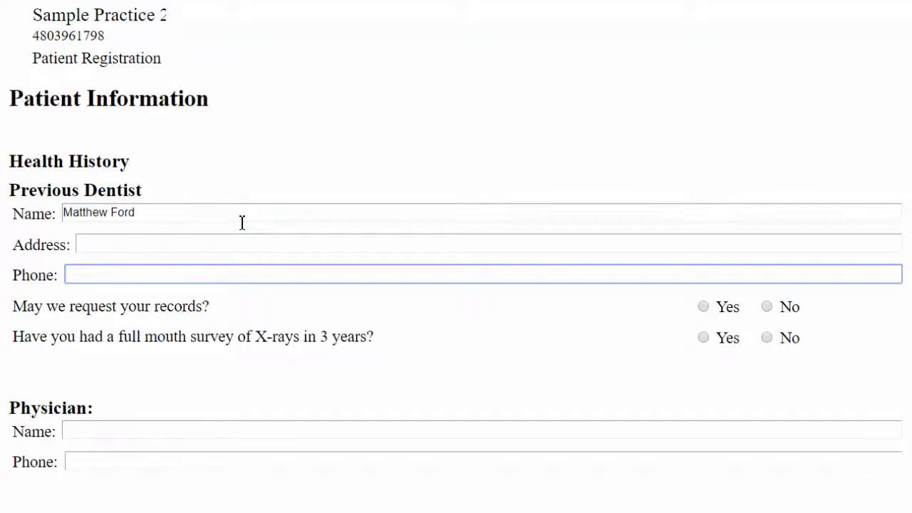
{"action": "scroll", "coordinate": [674, 429], "scroll_direction": "down", "scroll_amount": 1}
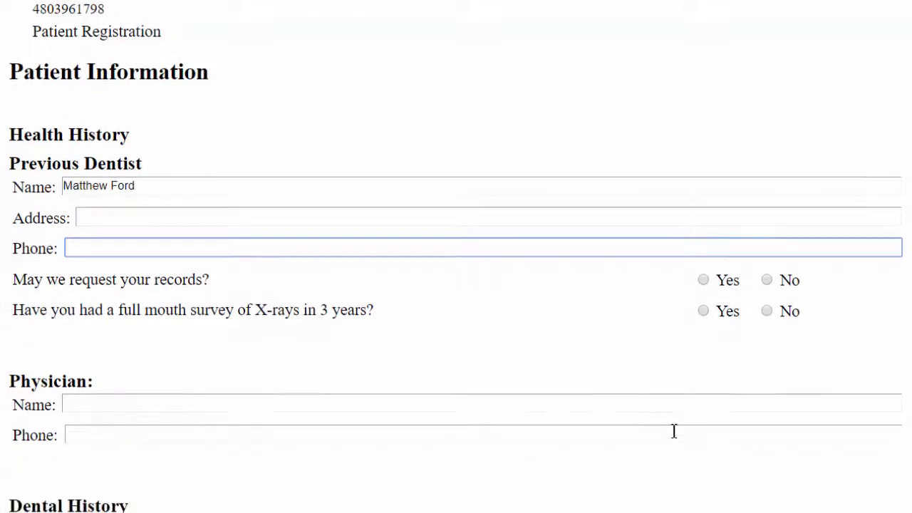
{"action": "left_click", "coordinate": [705, 266]}
{"action": "left_click", "coordinate": [703, 297]}
{"action": "scroll", "coordinate": [703, 296], "scroll_direction": "down", "scroll_amount": 3}
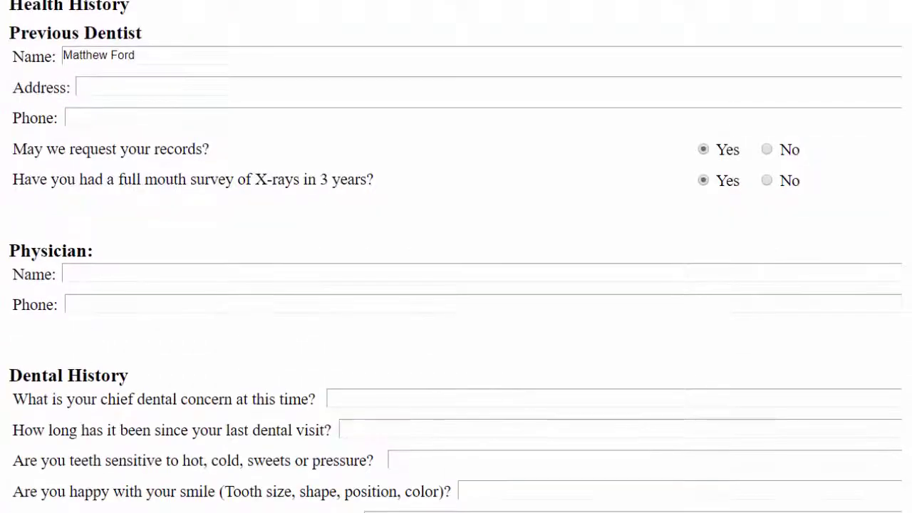
{"action": "scroll", "coordinate": [738, 44], "scroll_direction": "down", "scroll_amount": 5}
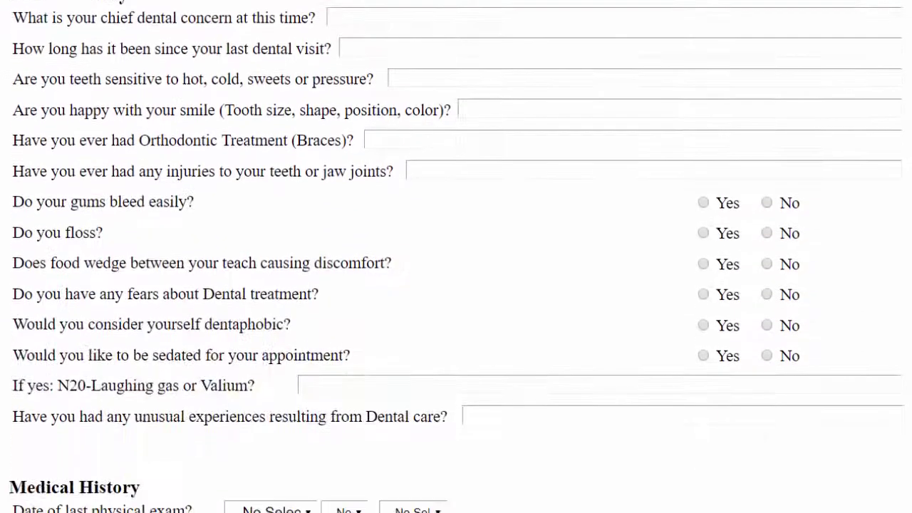
{"action": "scroll", "coordinate": [738, 44], "scroll_direction": "up", "scroll_amount": 1}
- Answer the text questions: recall, 6 months, no to sensitivity, braces and jaw injuries, yes to smile
{"action": "left_click", "coordinate": [738, 42]}
{"action": "type", "text": "recall"}
{"action": "key", "text": "Tab"}
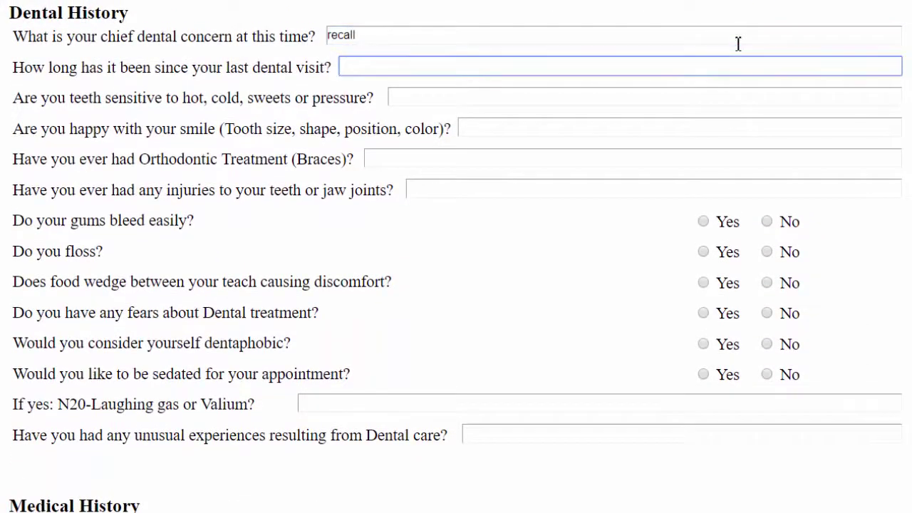
{"action": "type", "text": "6 months"}
{"action": "key", "text": "Tab"}
{"action": "type", "text": "no"}
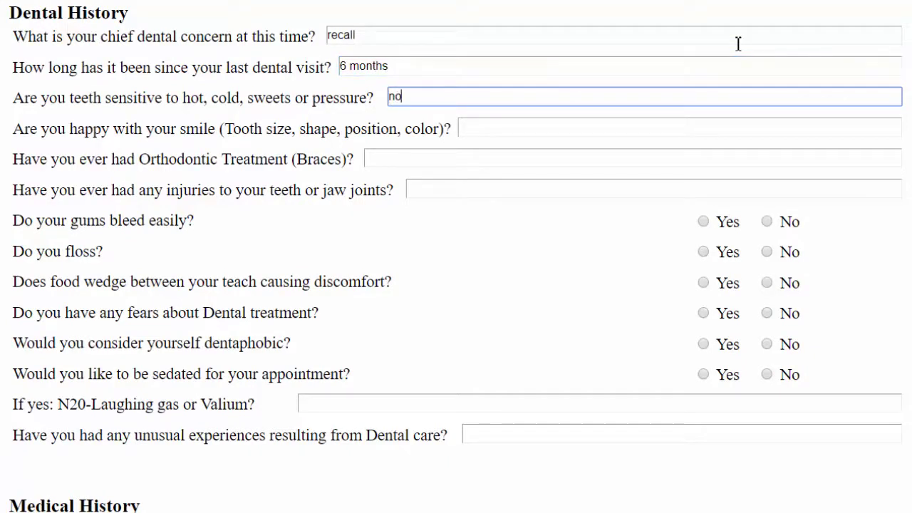
{"action": "key", "text": "Tab"}
{"action": "type", "text": "no"}
{"action": "key", "text": "Tab"}
{"action": "type", "text": "no"}
{"action": "key", "text": "Tab"}
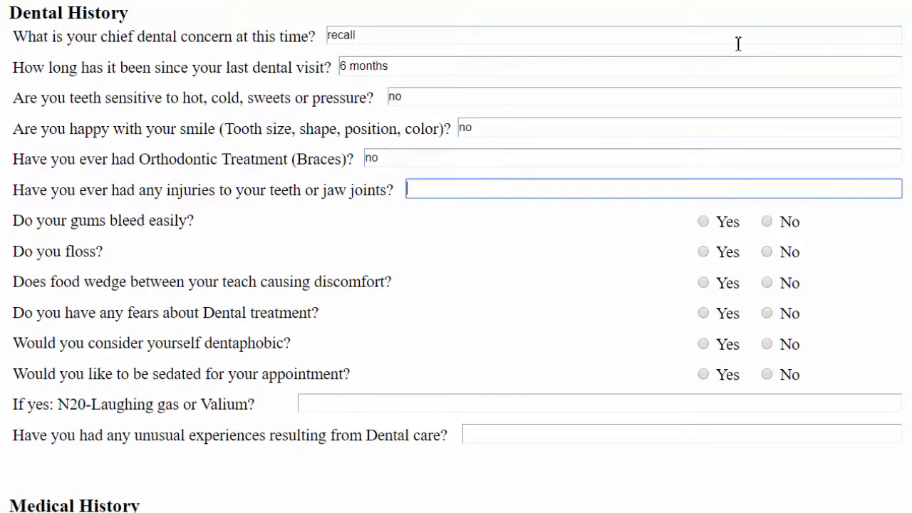
{"action": "type", "text": "no"}
{"action": "key", "text": "Tab"}
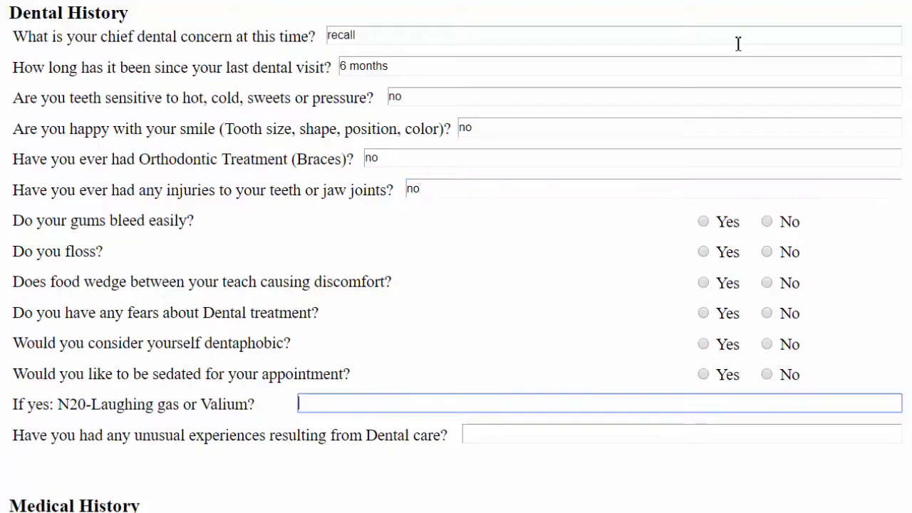
{"action": "double_click", "coordinate": [691, 122]}
{"action": "type", "text": "yes"}
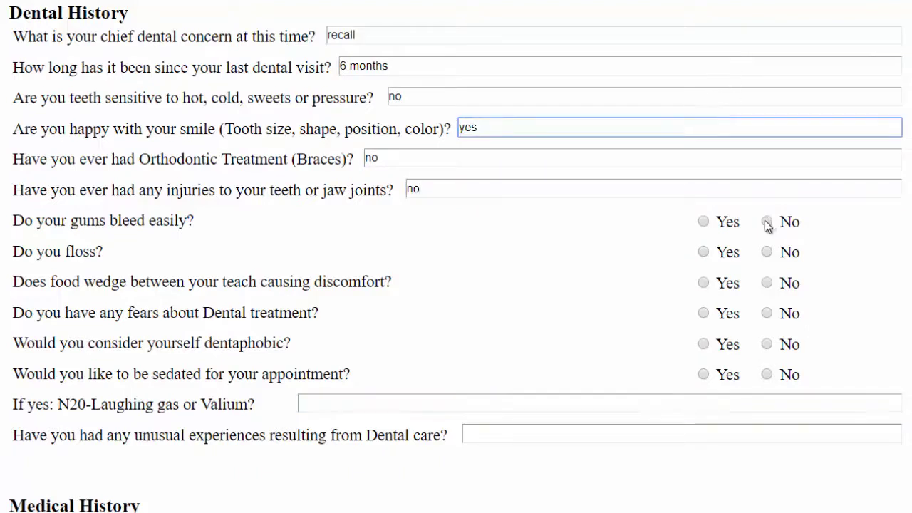
- Answer Yes to flossing and No to bleeding gums, food wedging, fears, sedation, unusual experiences and physician's care
{"action": "left_click", "coordinate": [767, 222]}
{"action": "left_click", "coordinate": [767, 252]}
{"action": "left_click", "coordinate": [705, 253]}
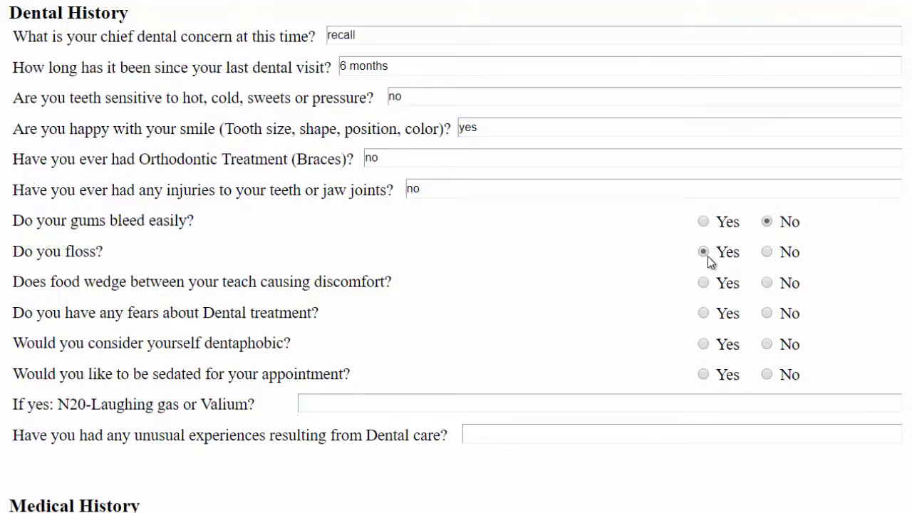
{"action": "left_click", "coordinate": [768, 286]}
{"action": "left_click", "coordinate": [766, 313]}
{"action": "left_click", "coordinate": [767, 343]}
{"action": "left_click", "coordinate": [766, 374]}
{"action": "left_click", "coordinate": [692, 436]}
{"action": "type", "text": "no"}
{"action": "scroll", "coordinate": [692, 440], "scroll_direction": "down", "scroll_amount": 3}
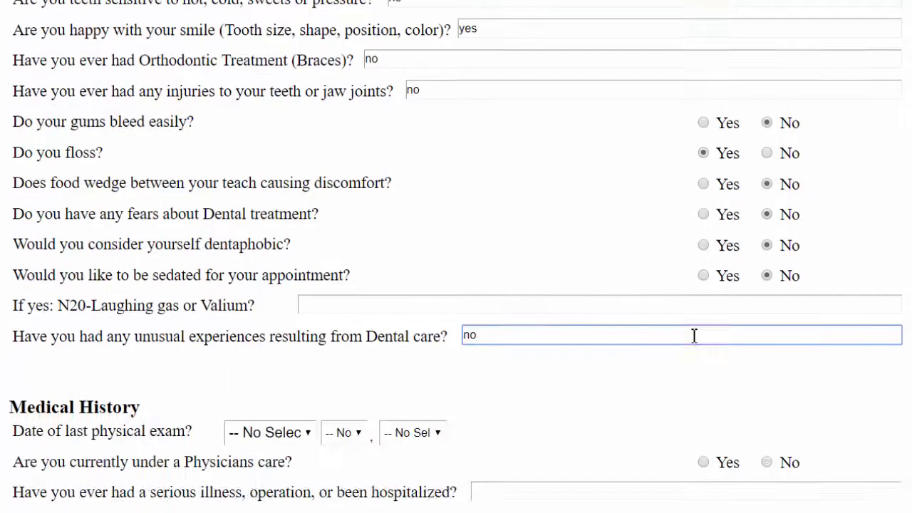
{"action": "left_click", "coordinate": [767, 397]}
{"action": "scroll", "coordinate": [767, 396], "scroll_direction": "down", "scroll_amount": 8}
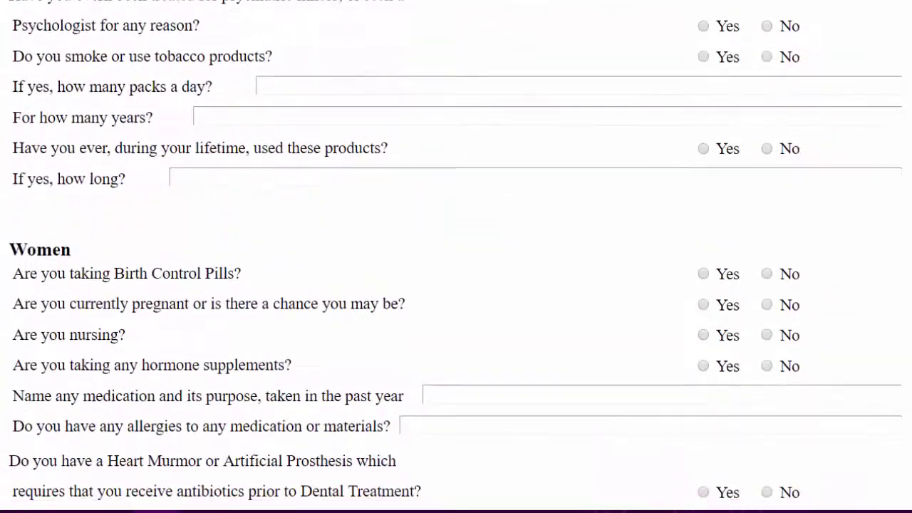
- Sign the financial agreement and informed consent with the patient's typed name
{"action": "left_click", "coordinate": [417, 502]}
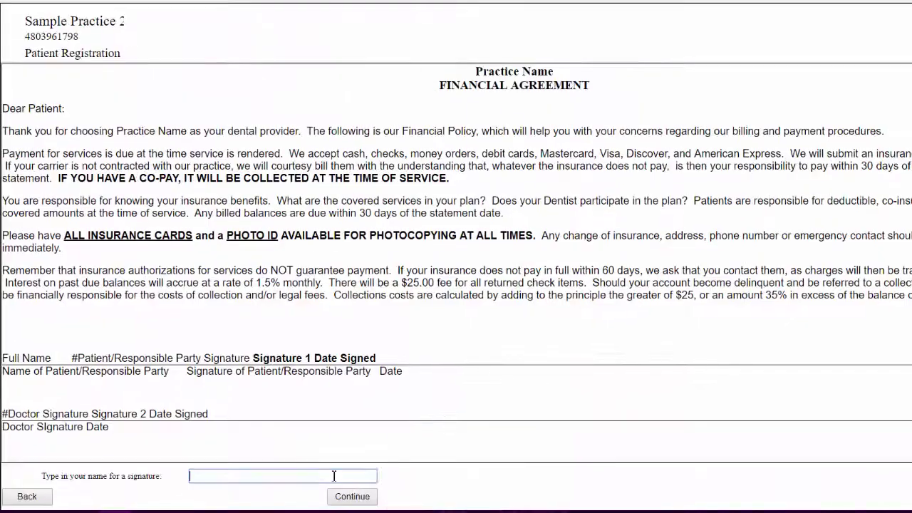
{"action": "left_click", "coordinate": [333, 476]}
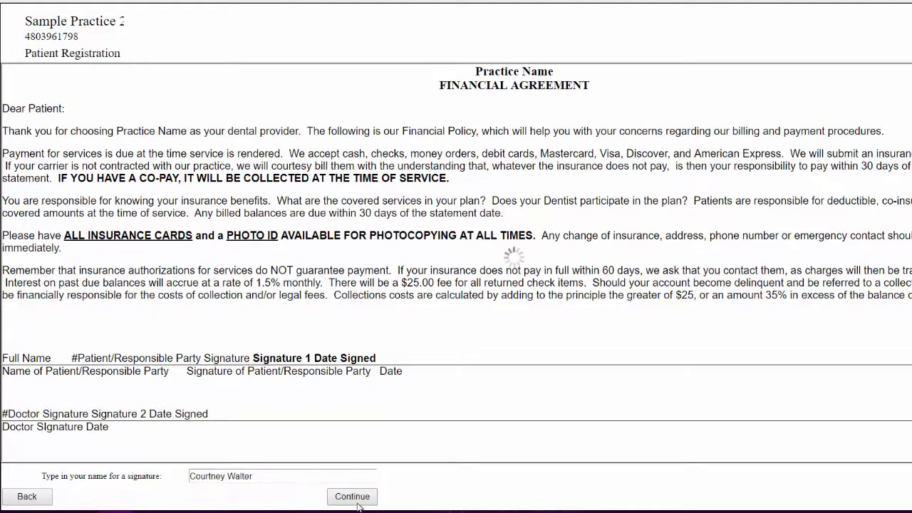
{"action": "key", "text": "Return"}
{"action": "left_click", "coordinate": [212, 476]}
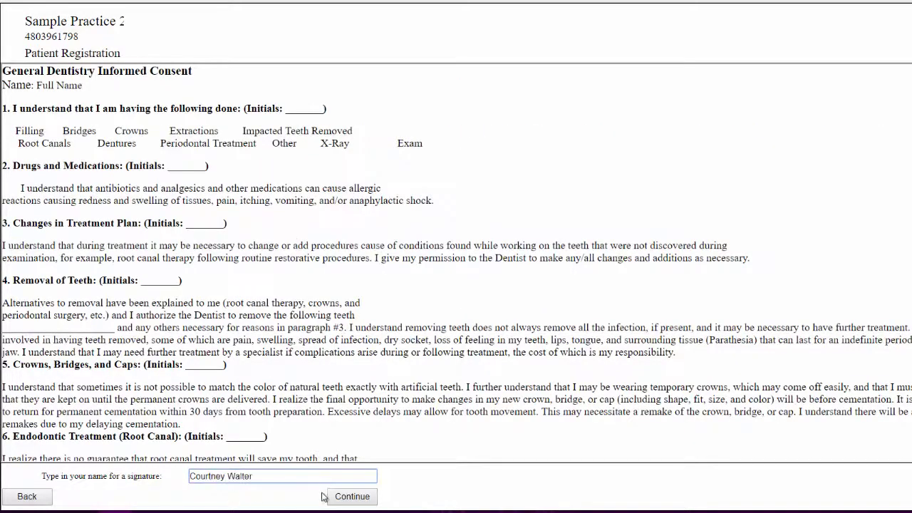
{"action": "left_click", "coordinate": [334, 499]}
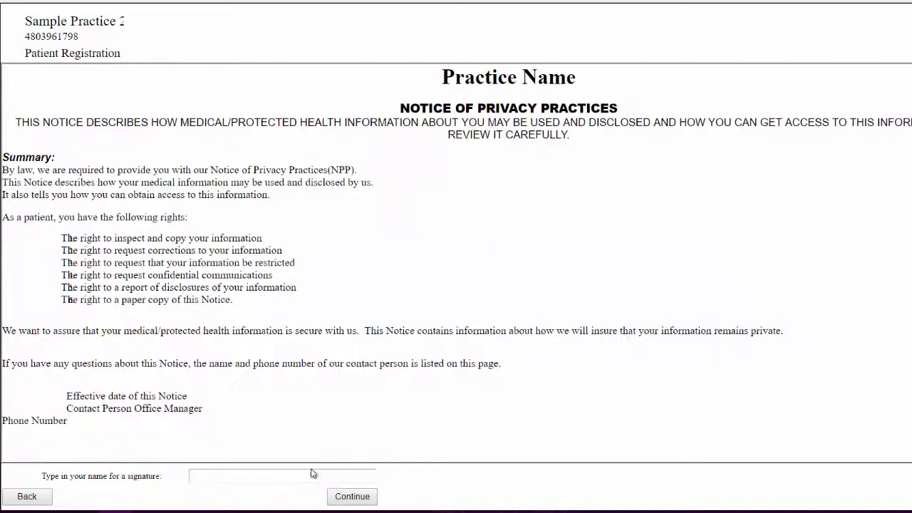
- Sign the privacy practices notice and type the patient's name on the patient information form
{"action": "left_click", "coordinate": [310, 478]}
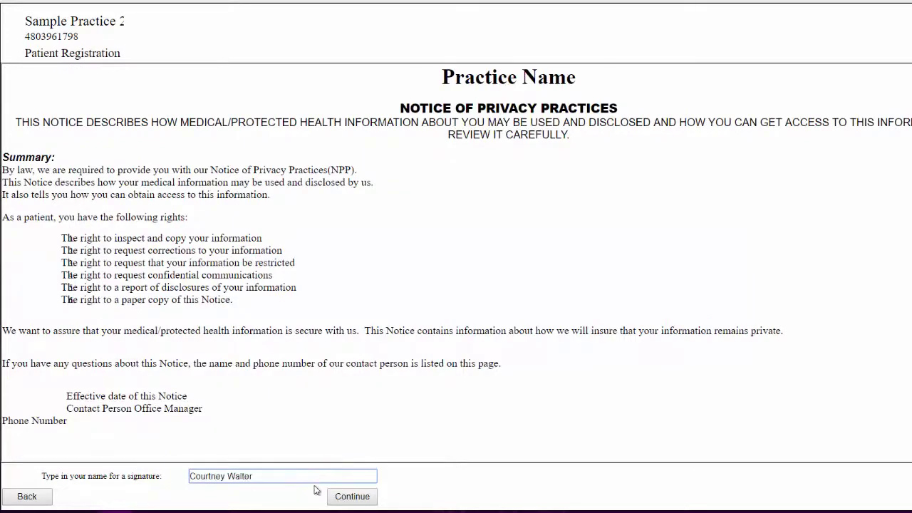
{"action": "left_click", "coordinate": [345, 499]}
{"action": "left_click", "coordinate": [332, 476]}
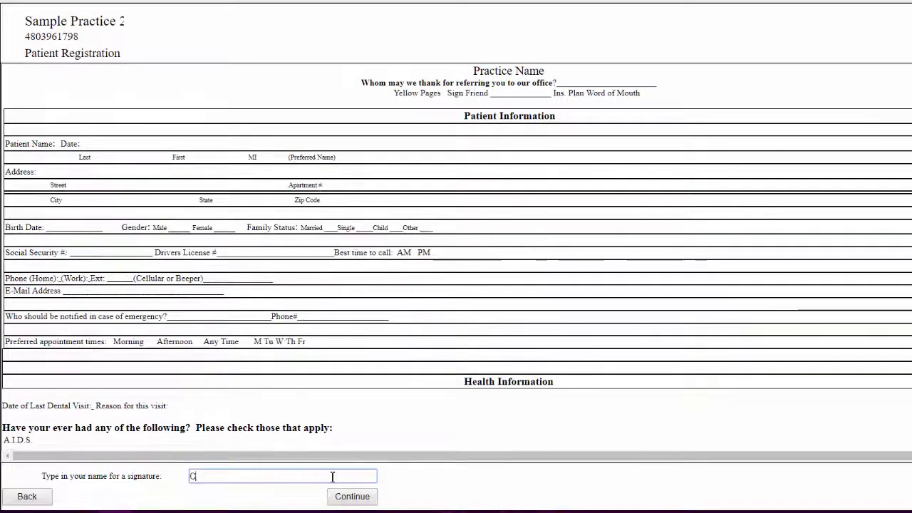
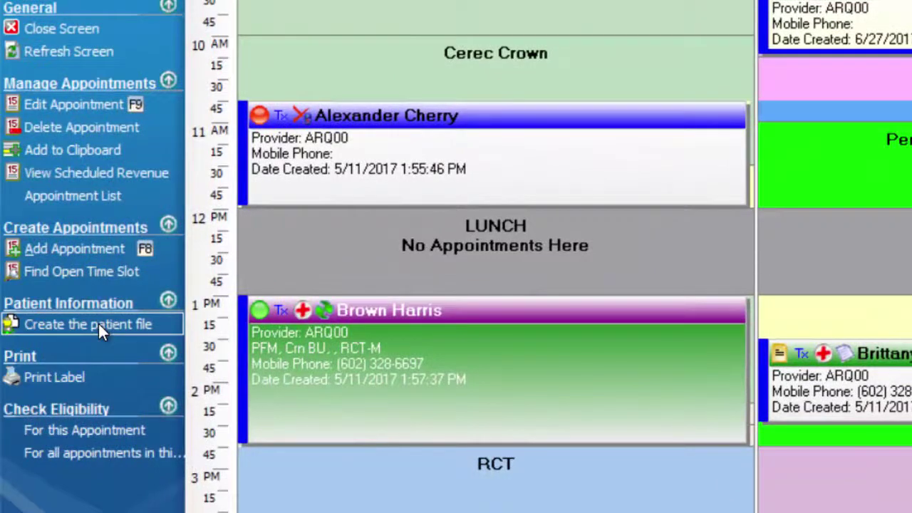
- Create the patient file from her appointment and save the Ready to Save registration to DentiMax
{"action": "left_click", "coordinate": [98, 324]}
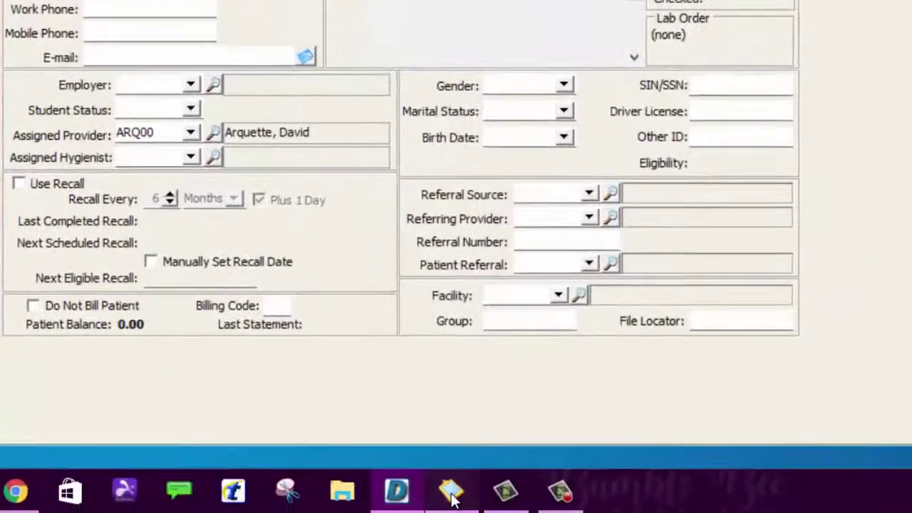
{"action": "left_click", "coordinate": [451, 492]}
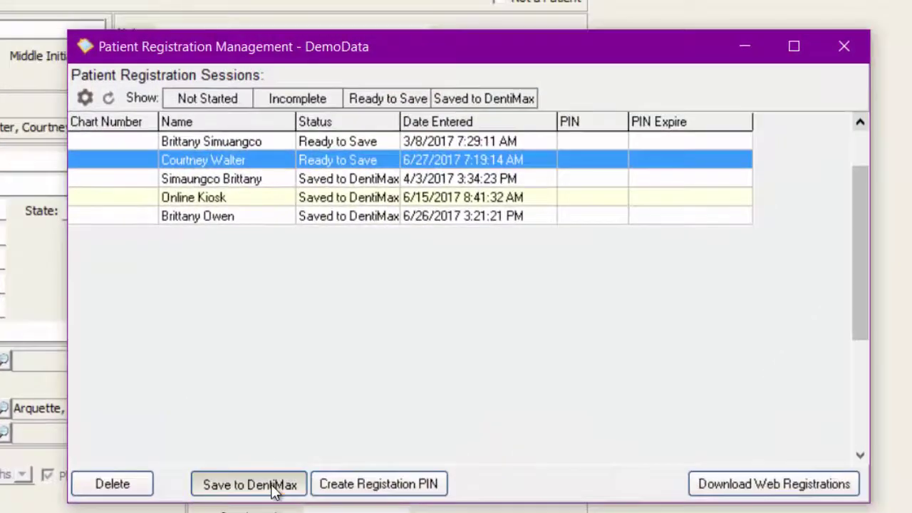
{"action": "left_click", "coordinate": [249, 484]}
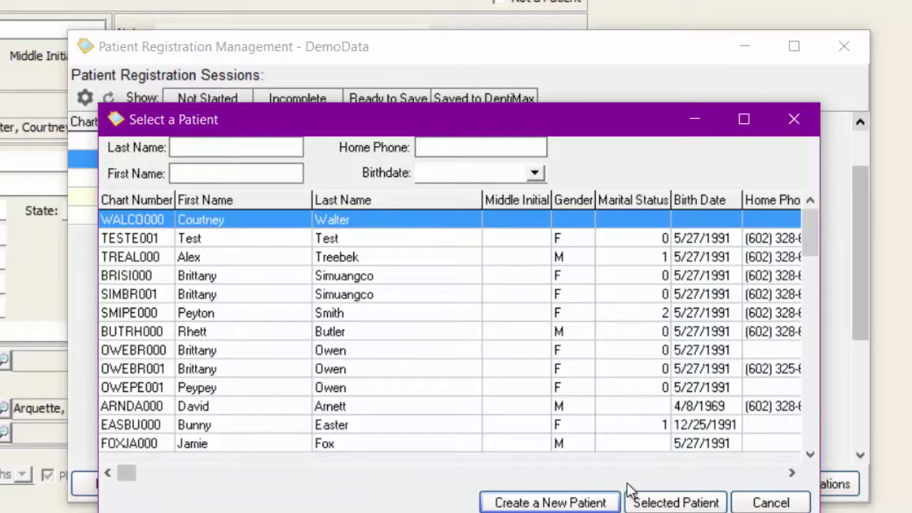
- Match the registration to the selected patient, accept all personal details, and maximize the update window
{"action": "left_click", "coordinate": [689, 503]}
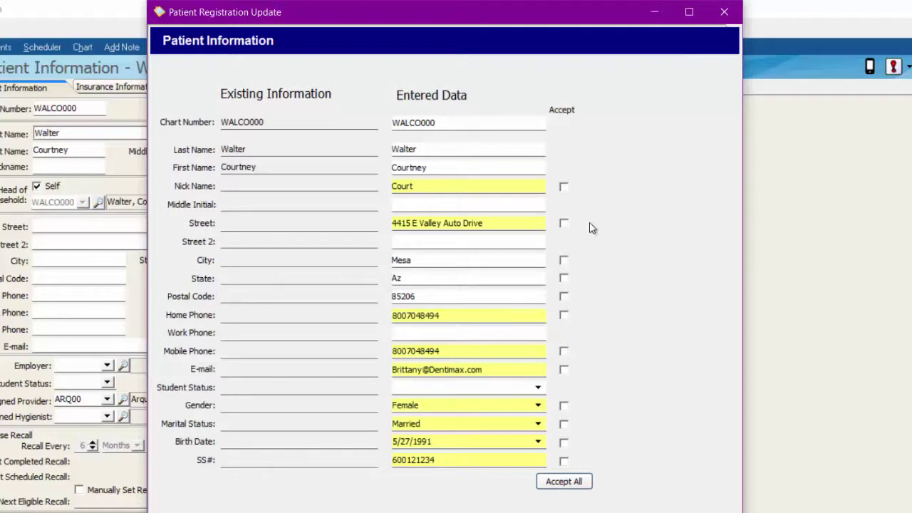
{"action": "left_click", "coordinate": [560, 483]}
{"action": "left_click_drag", "start_coordinate": [555, 30], "coordinate": [549, 3]}
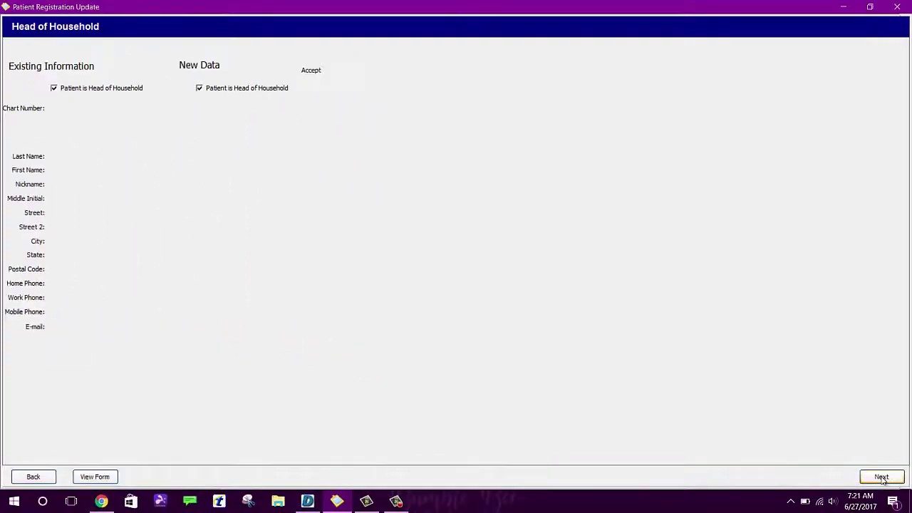
- Accept all the Metlife primary insurance details and advance to Medical Conditions and Alerts
{"action": "left_click", "coordinate": [881, 478]}
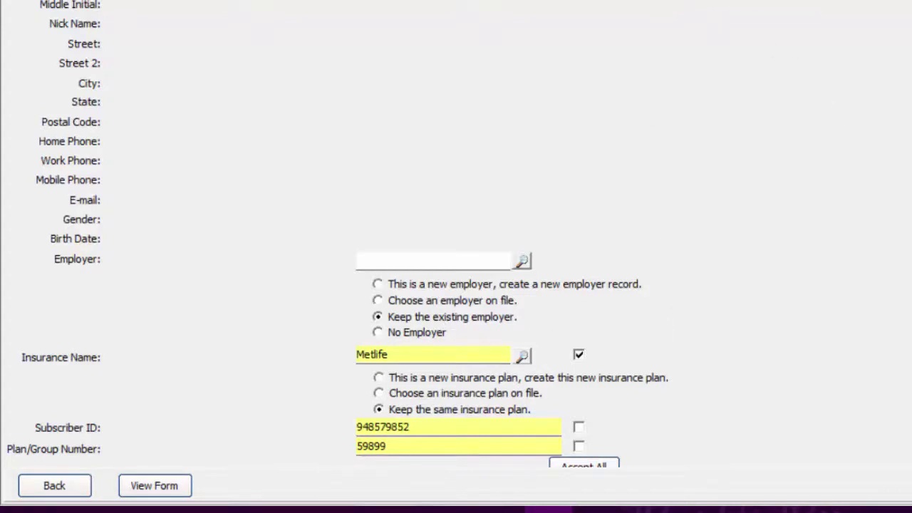
{"action": "scroll", "coordinate": [728, 402], "scroll_direction": "down", "scroll_amount": 1}
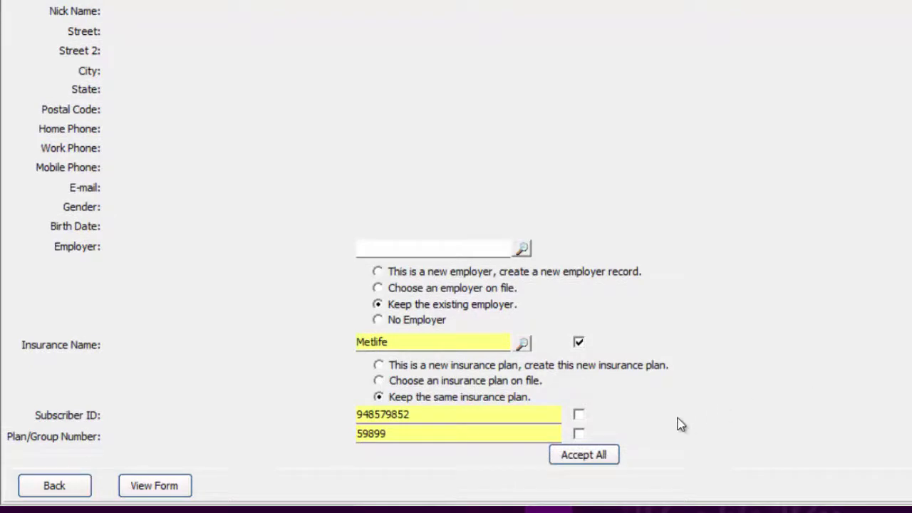
{"action": "left_click", "coordinate": [583, 456]}
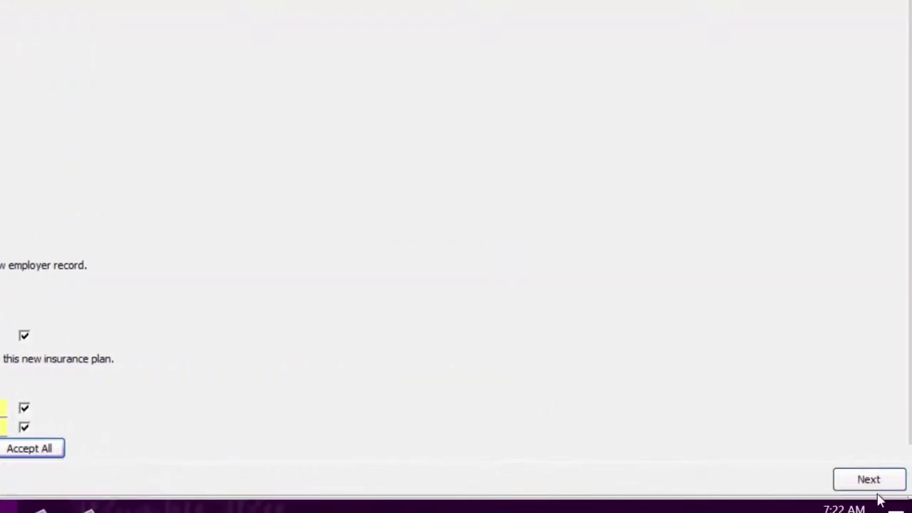
{"action": "left_click", "coordinate": [892, 481]}
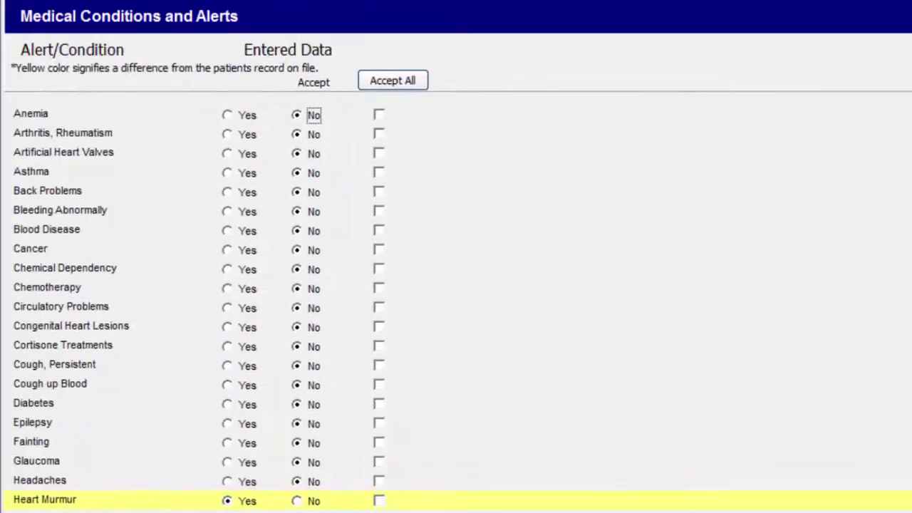
- Accept every reported medical condition, including Heart Murmur, and review the list
{"action": "left_click", "coordinate": [407, 58]}
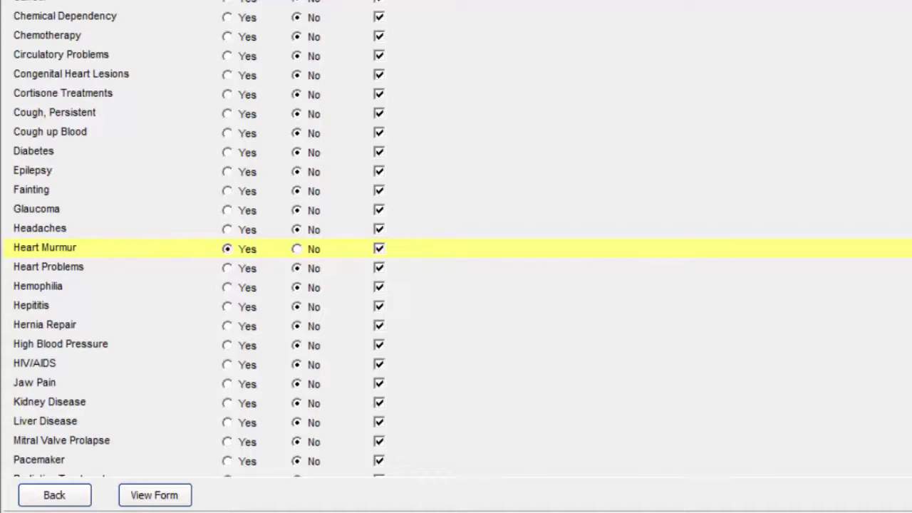
{"action": "scroll", "coordinate": [777, 261], "scroll_direction": "down", "scroll_amount": 15}
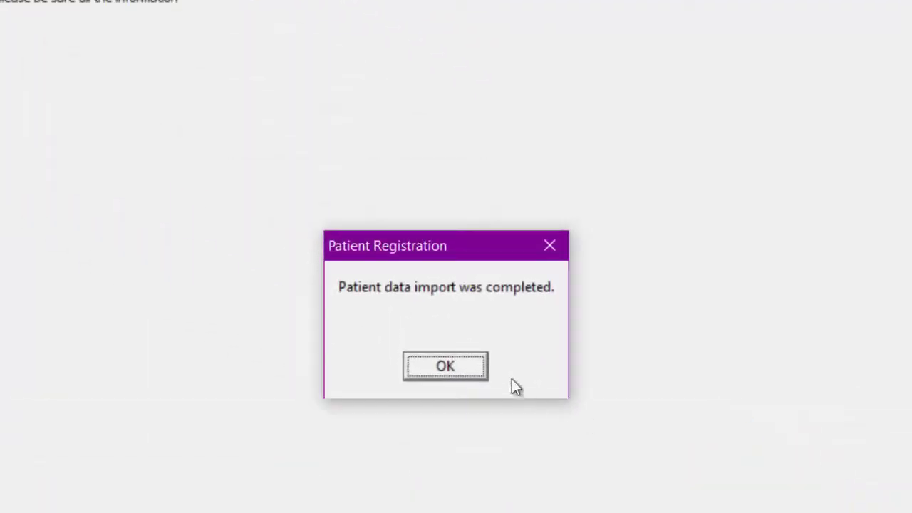
- Acknowledge the import, open her 6/27/2017 9:15 AM hygiene appointment, and close the Penicillin and Heart Murmur alerts
{"action": "left_click", "coordinate": [446, 366]}
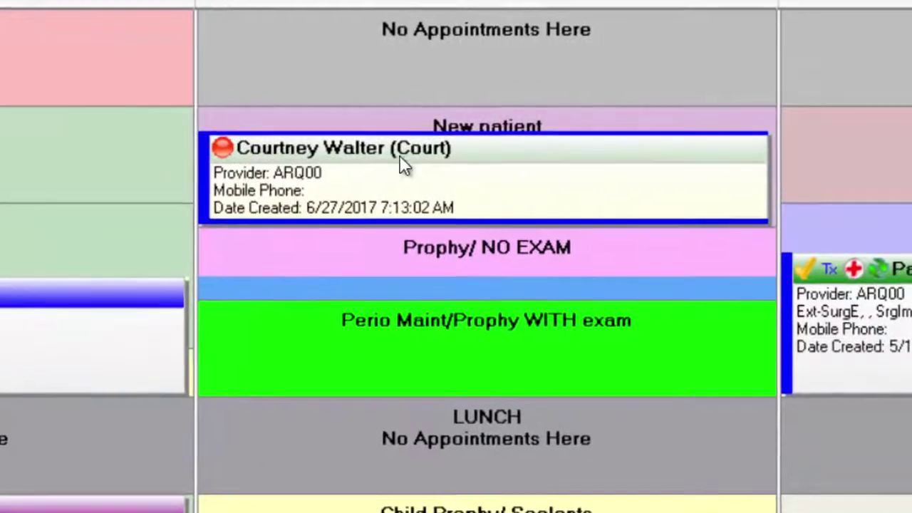
{"action": "double_click", "coordinate": [421, 171]}
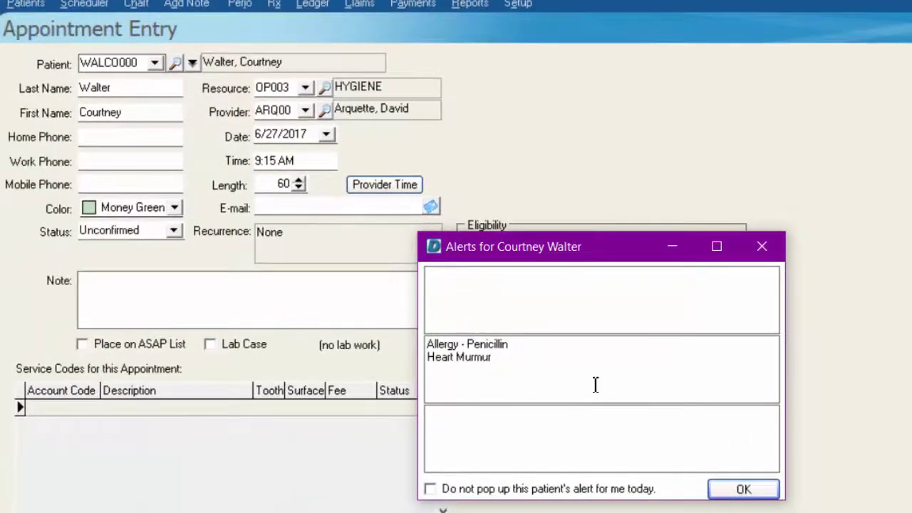
{"action": "left_click", "coordinate": [761, 247]}
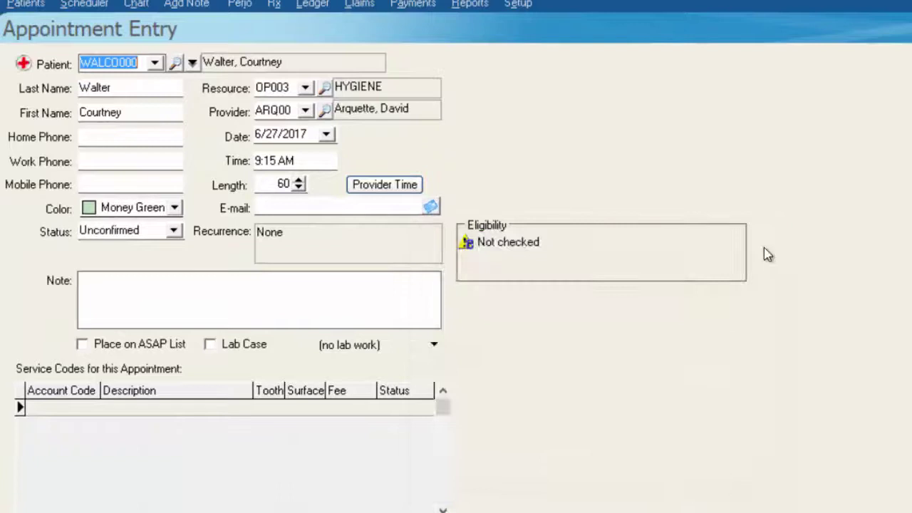
- Go from the Appointment Entry to her Patient Information record with the imported address and demographics
{"action": "left_click", "coordinate": [260, 63]}
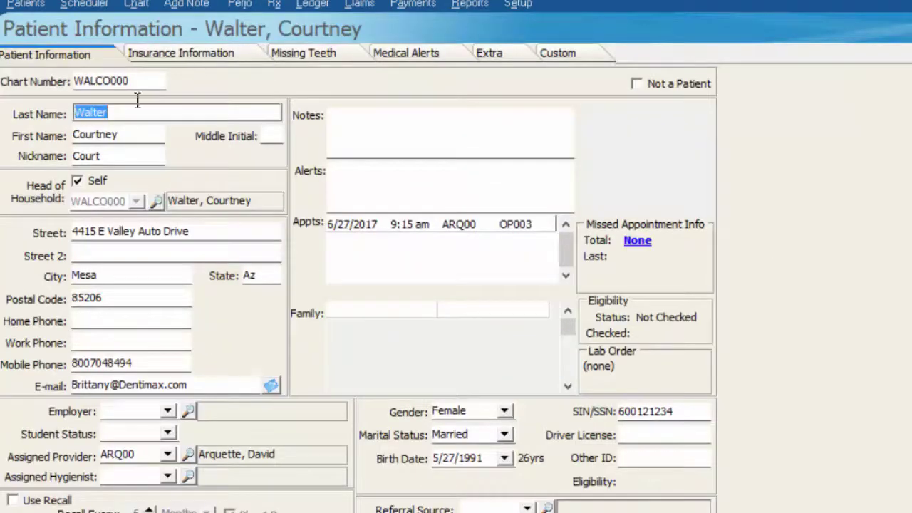